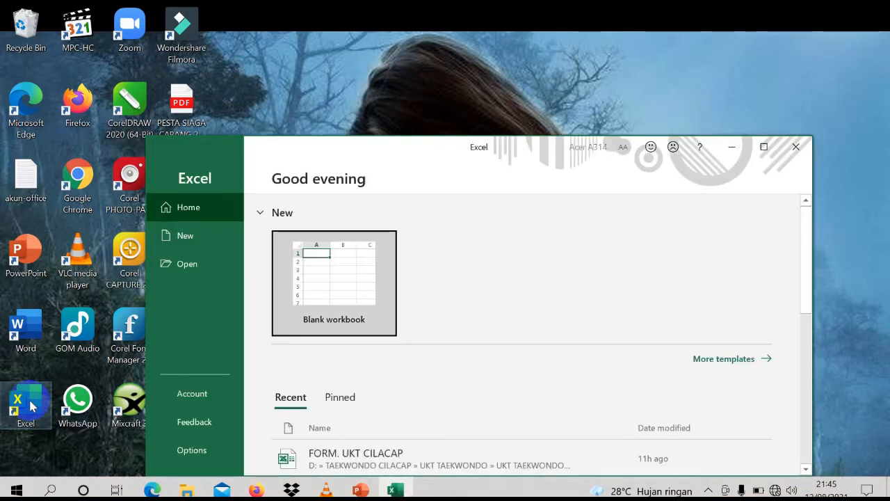
Create a blank workbook and maximize its window.
left_click(343, 291)
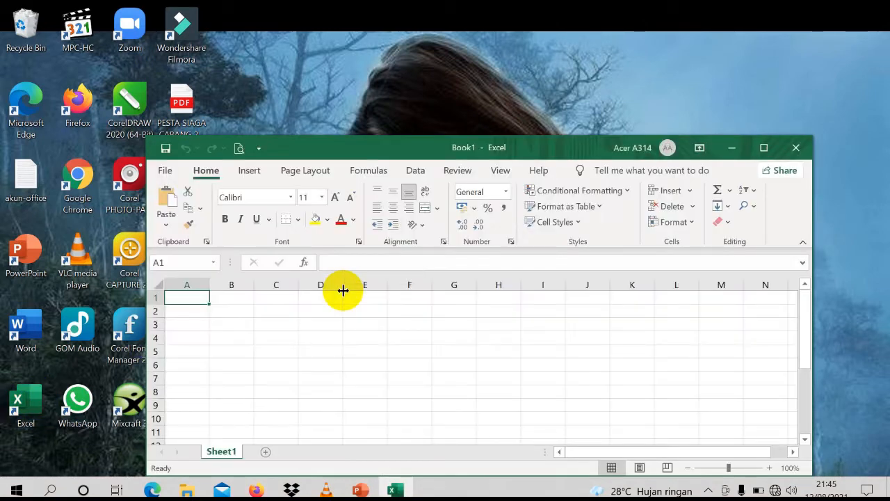
left_click(763, 147)
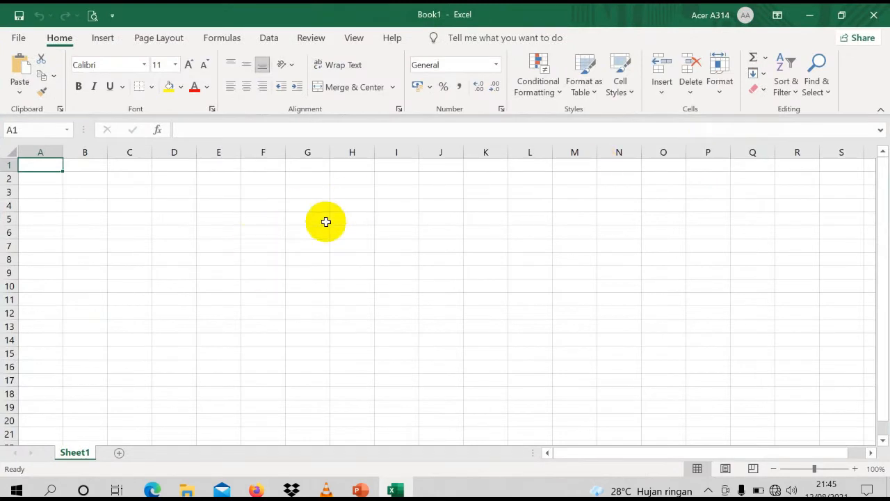
Insert the student age table picture at cell D7 from the E: drive folder MATERI TIK KELAS 6 > excel > membuat tabel.
left_click(103, 38)
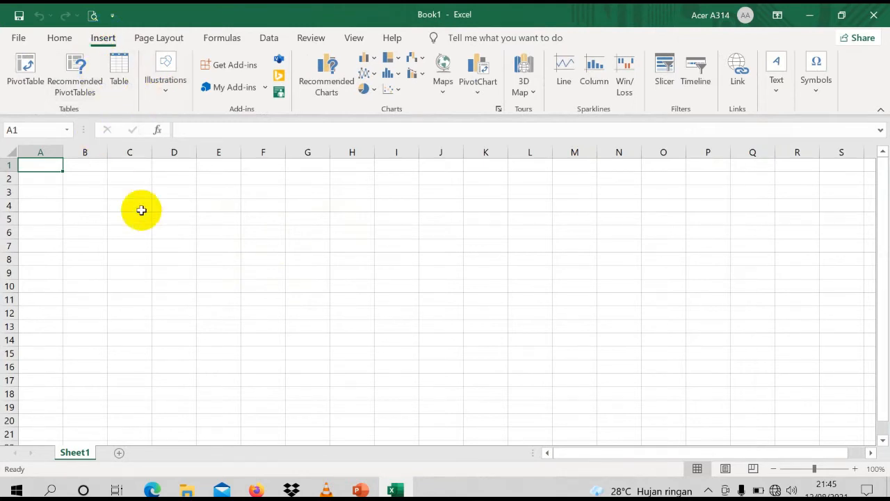
left_click(174, 246)
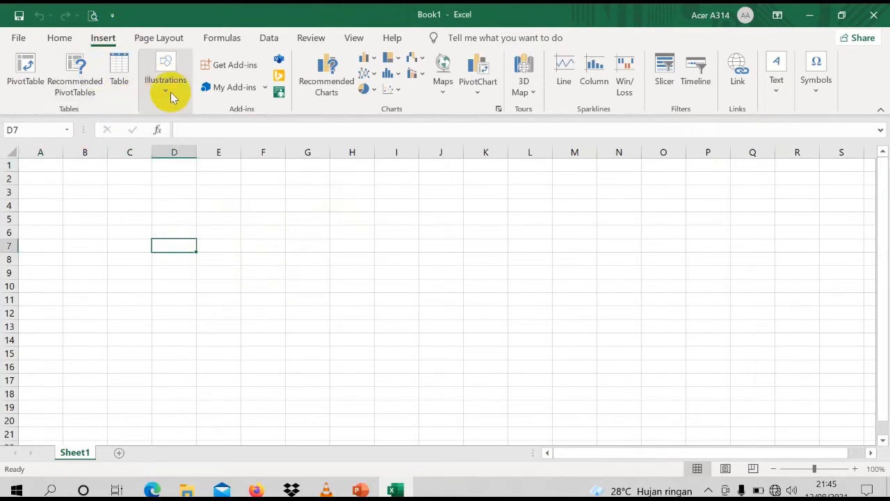
left_click(167, 93)
left_click(160, 126)
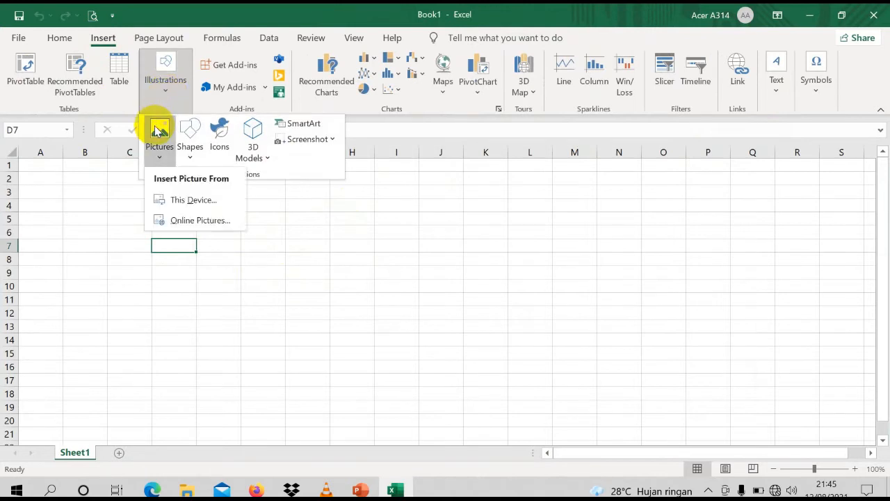
left_click(192, 200)
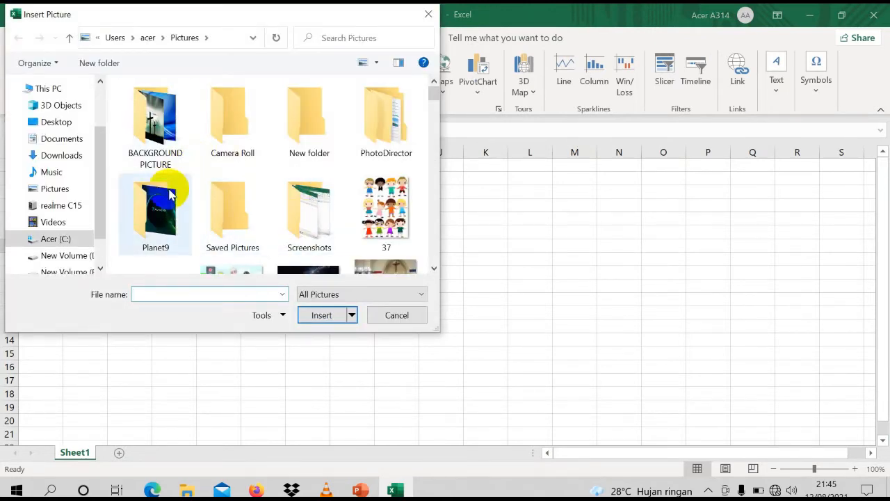
left_click(89, 271)
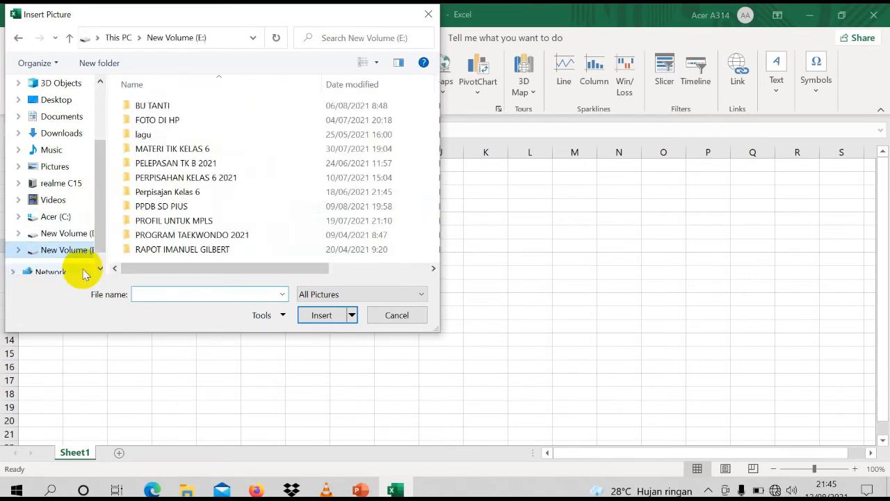
double_click(179, 149)
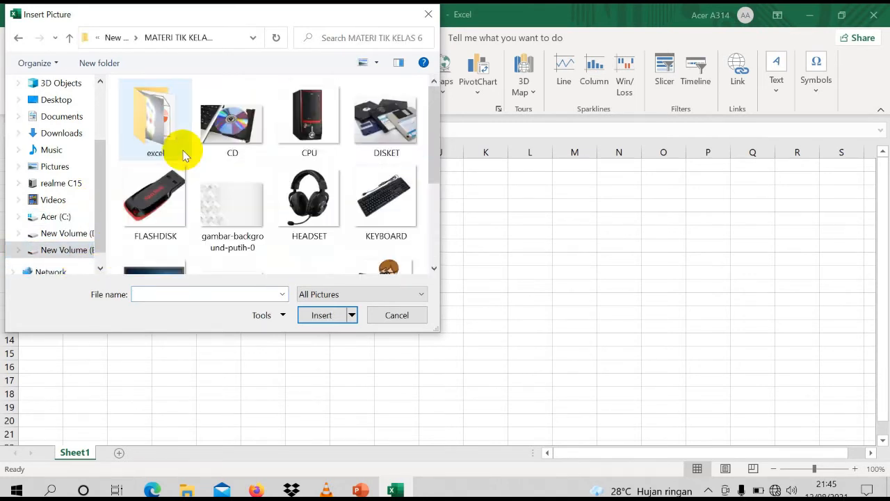
double_click(169, 145)
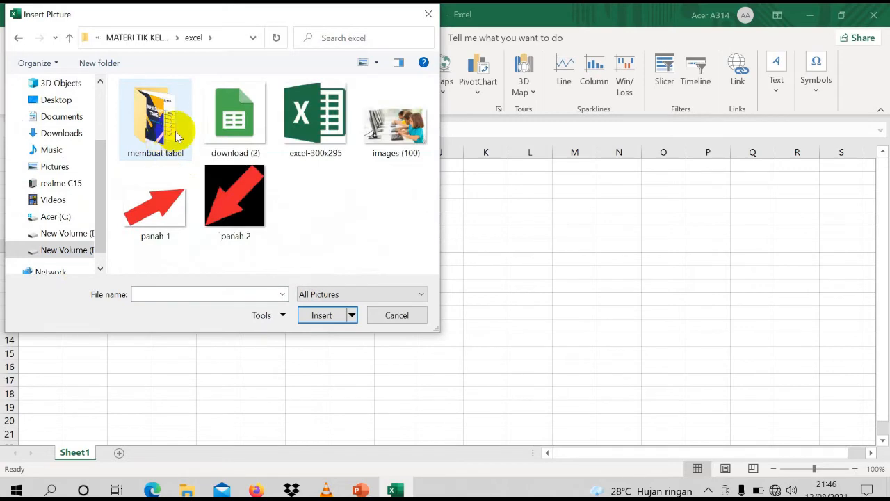
double_click(176, 131)
left_click(161, 127)
left_click(323, 318)
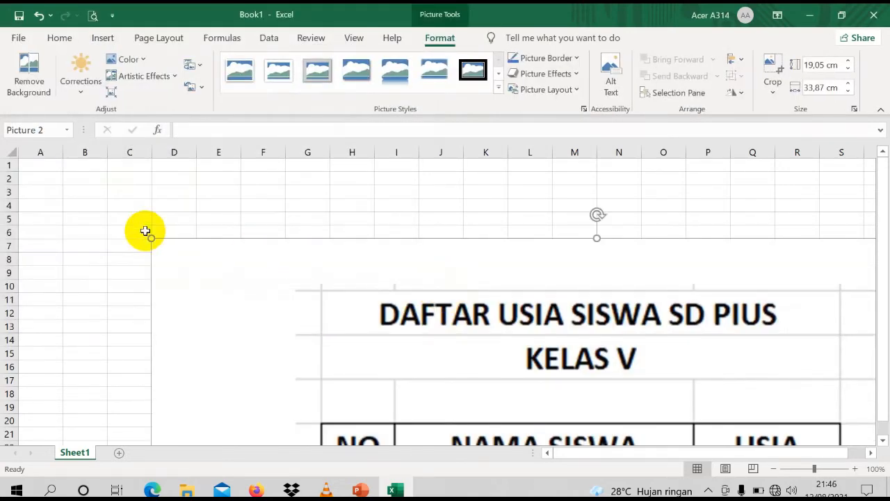
Shrink the picture to about 9.06 cm high by 16.1 cm wide beyond column G, and select cell B3.
left_click_drag(152, 239, 308, 325)
left_click_drag(553, 416, 494, 320)
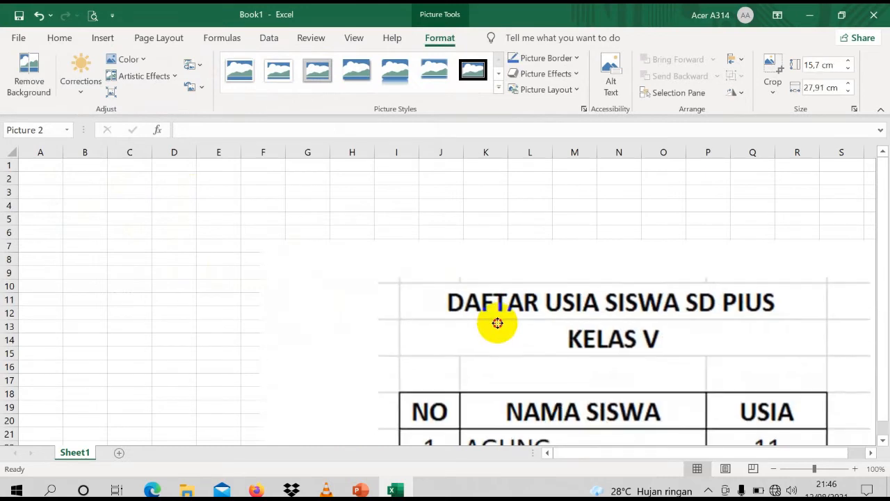
left_click_drag(253, 233, 460, 386)
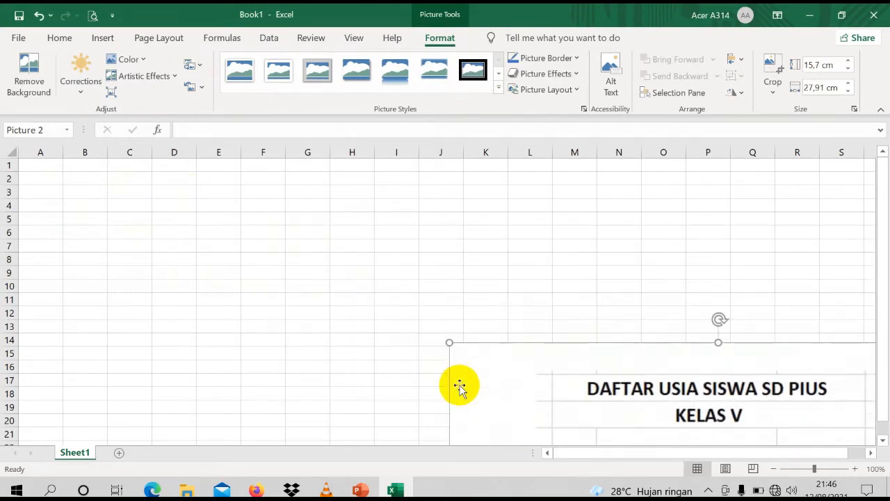
left_click_drag(662, 419, 545, 244)
left_click_drag(340, 163, 451, 318)
left_click_drag(596, 362, 523, 320)
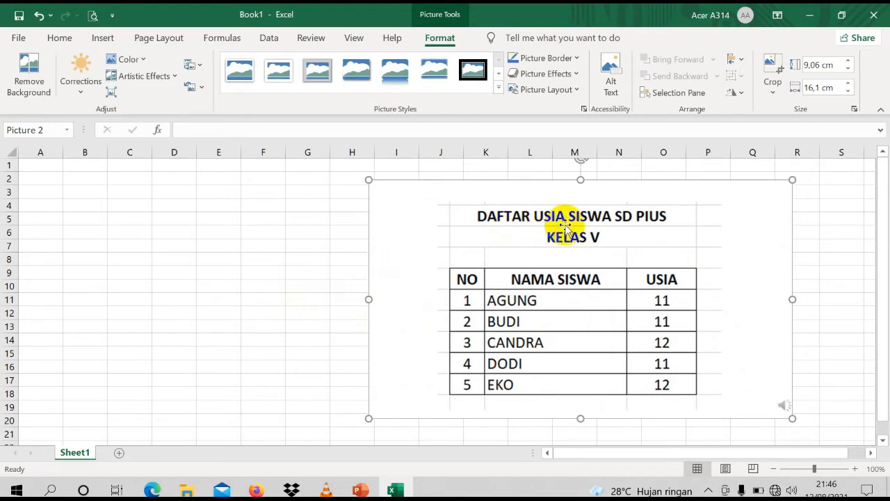
left_click(79, 195)
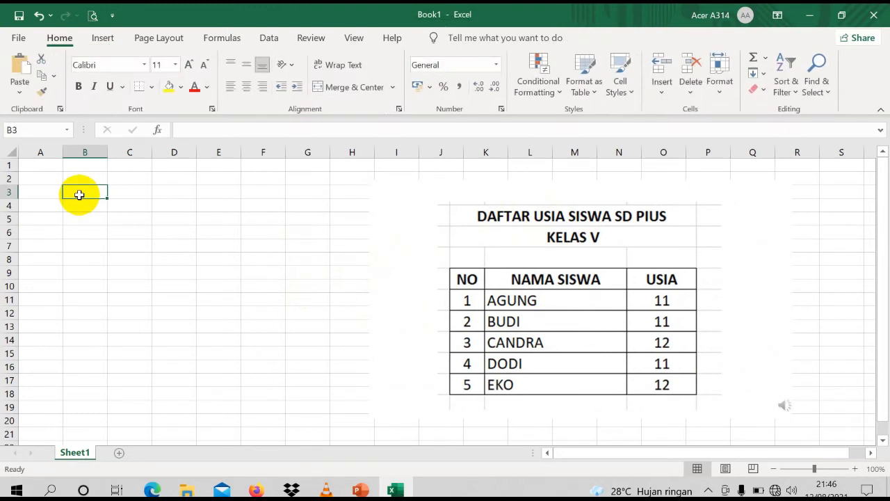
type("da")
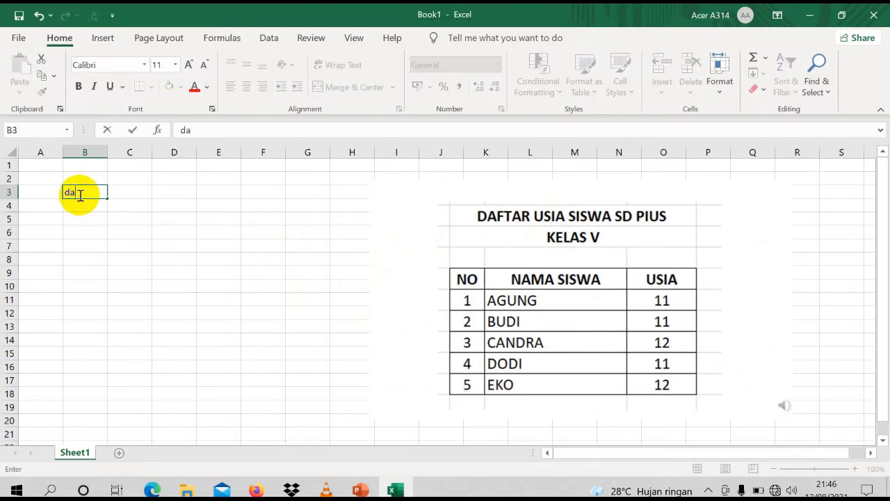
key("BackSpace")
key("BackSpace")
type("dafa")
key("BackSpace")
key("BackSpace")
key("BackSpace")
key("BackSpace")
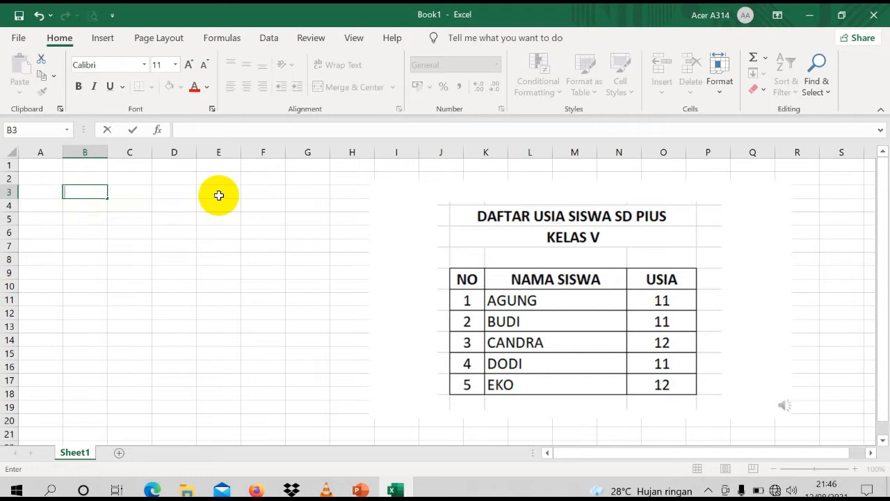
Enter the capitalized title lines "DAFTAR USIA SISWA SD PIUS" in cell B3 and "KELAS V" in cell B4.
key("Caps_Lock")
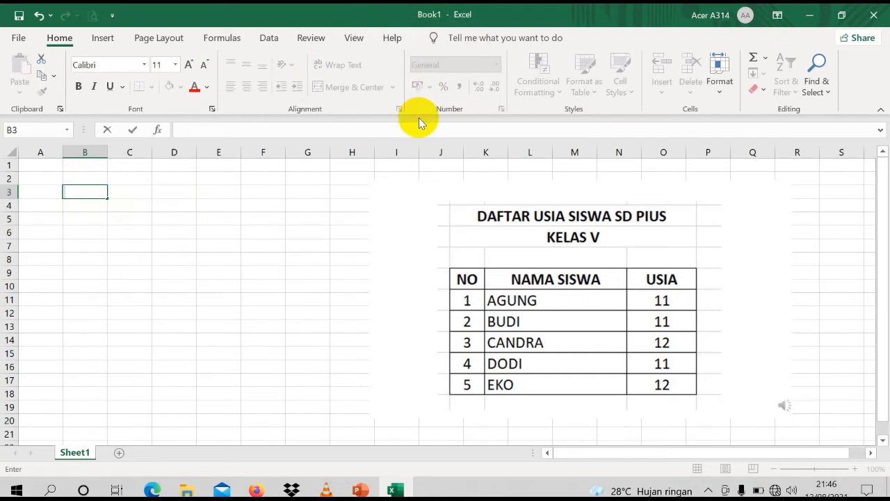
type("DAFTAR USIA SISWA")
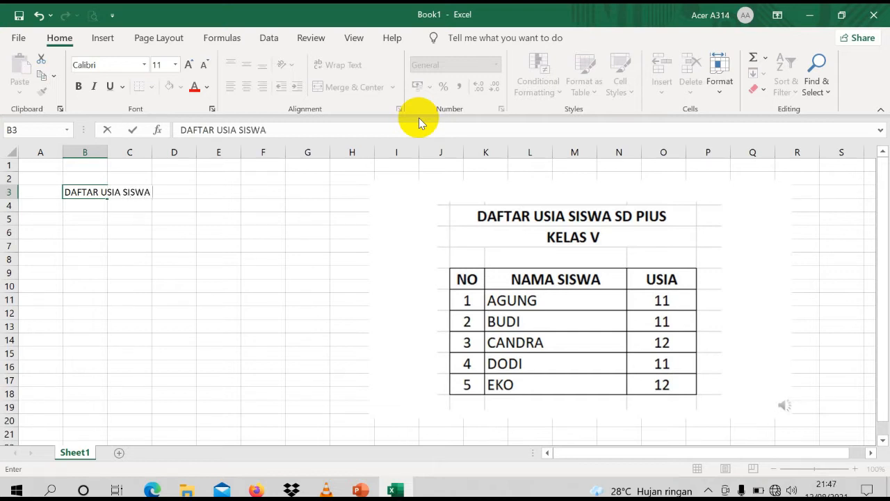
type(" SD PIUS")
key("Return")
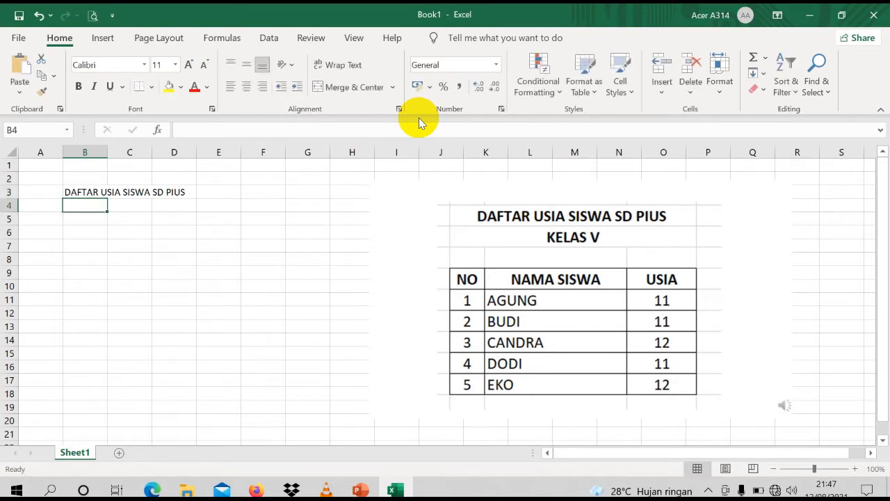
type("KELA")
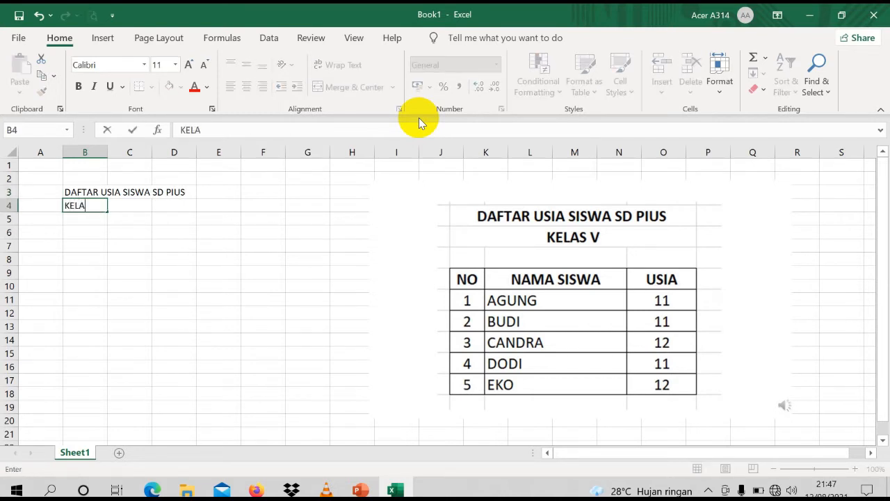
type("S V")
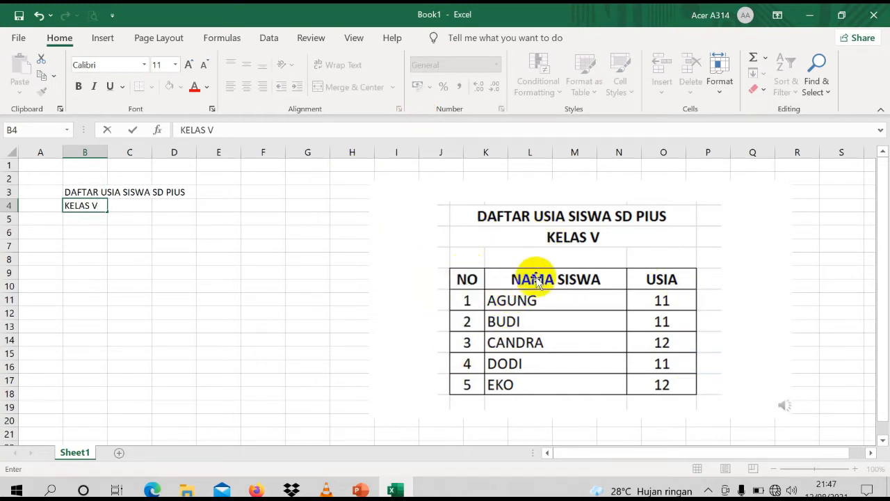
Enter the column headings NO, NAMA SISWA and USIA in cells B6, C6 and D6.
left_click(78, 231)
type("NO")
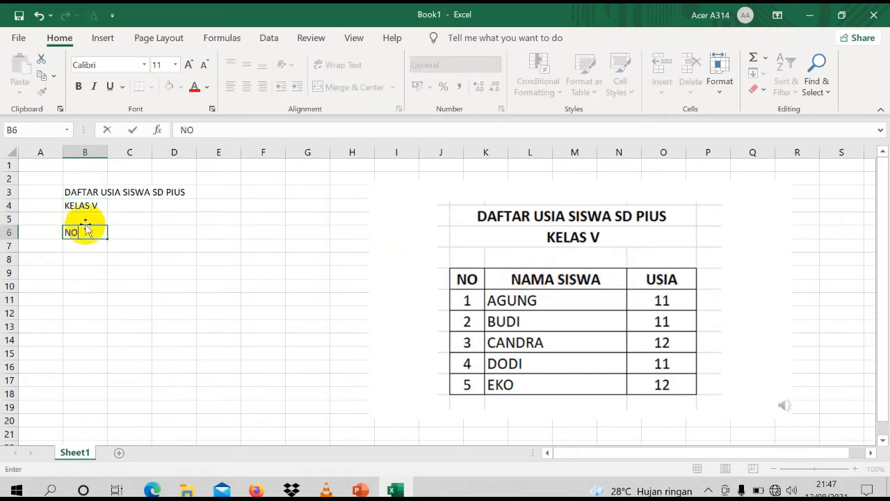
key("Tab")
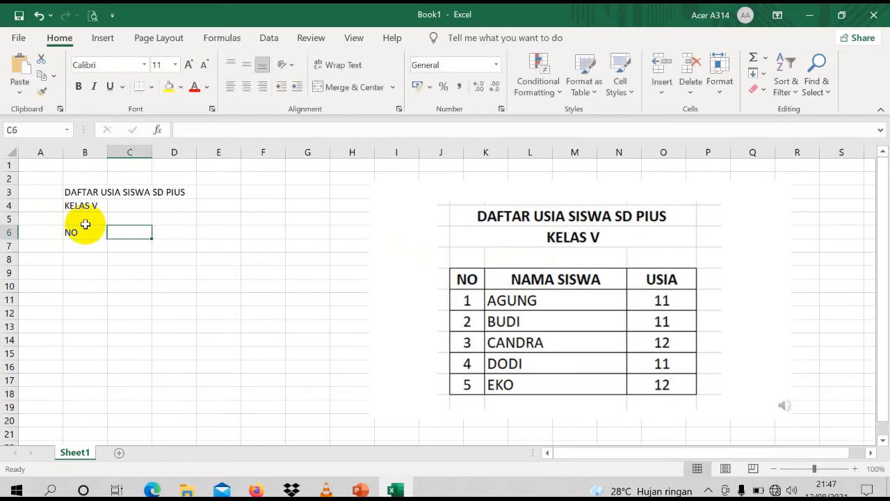
type("NAMA")
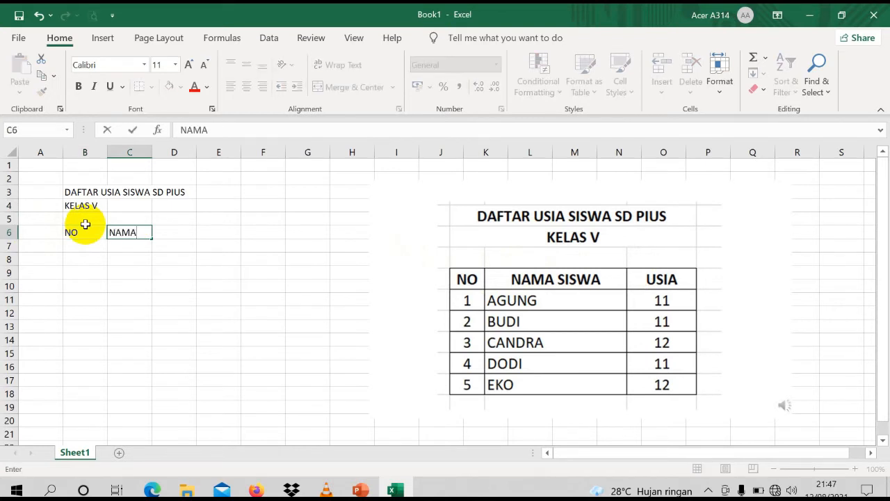
type(" SISWA")
key("Tab")
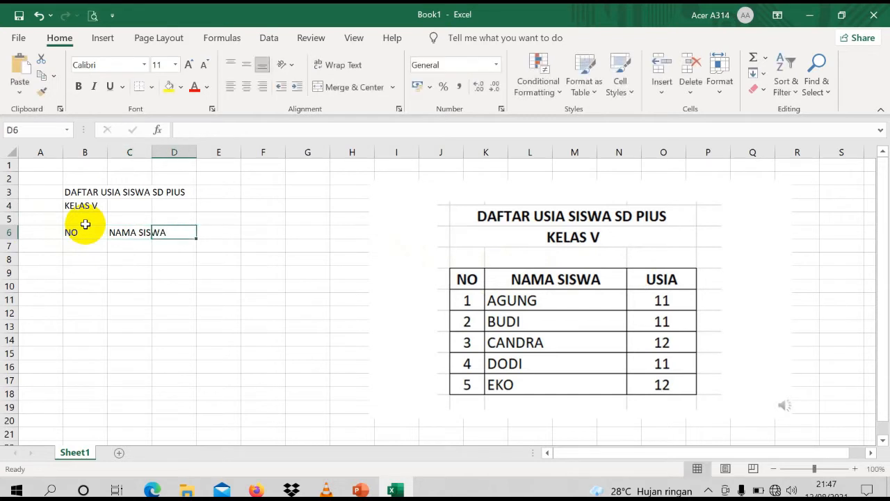
type("USIA")
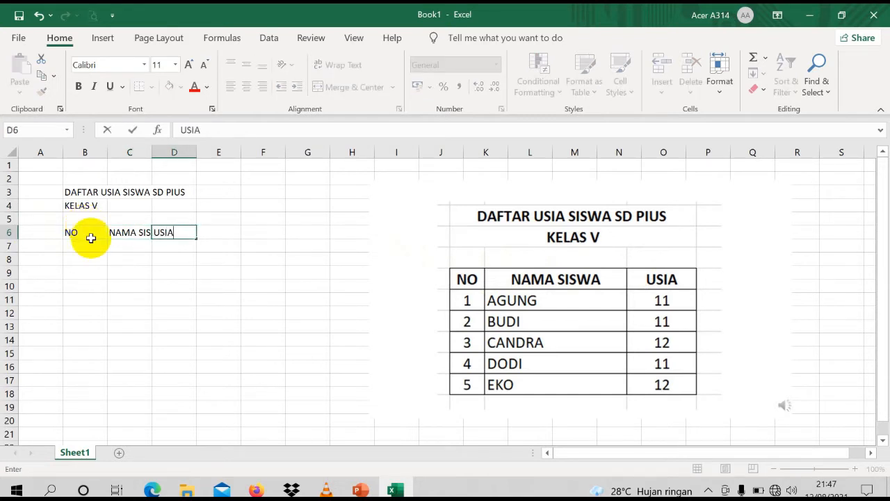
Number the rows under the NO heading from 1 to 5 in cells B7 to B11.
left_click(84, 246)
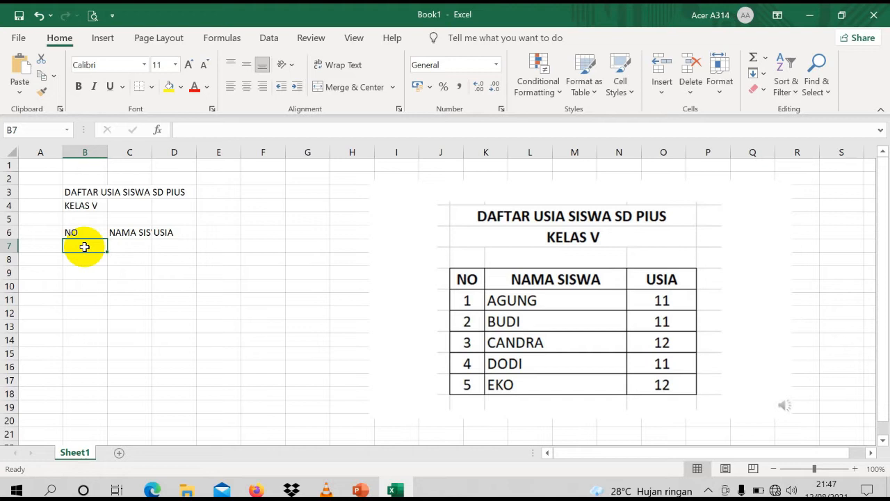
type("1")
key("Return")
type("2")
key("Return")
type("3")
key("Return")
type("4")
key("Return")
type("5")
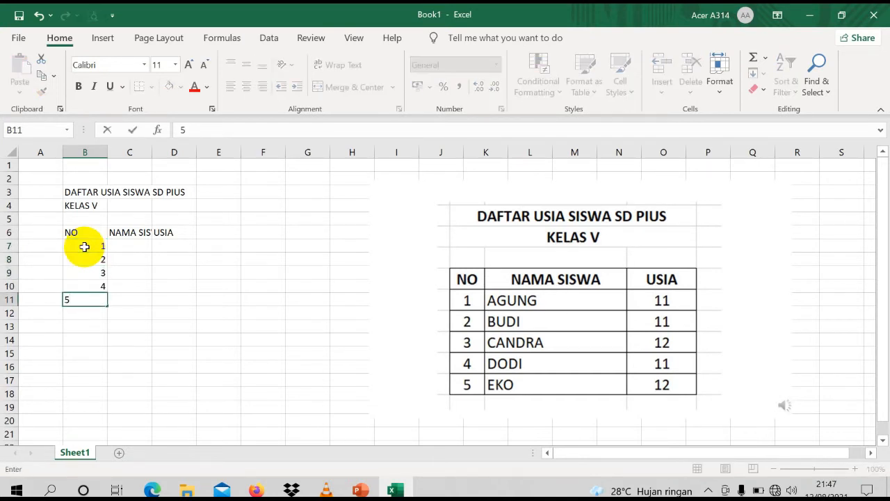
Enter the five student names from the reference picture in cells C7 to C11, in the same order.
left_click(125, 246)
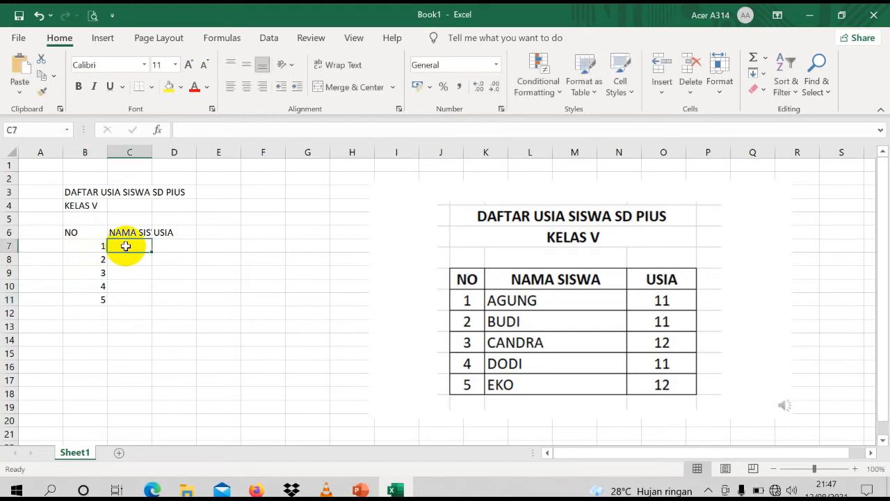
type("AGUNG")
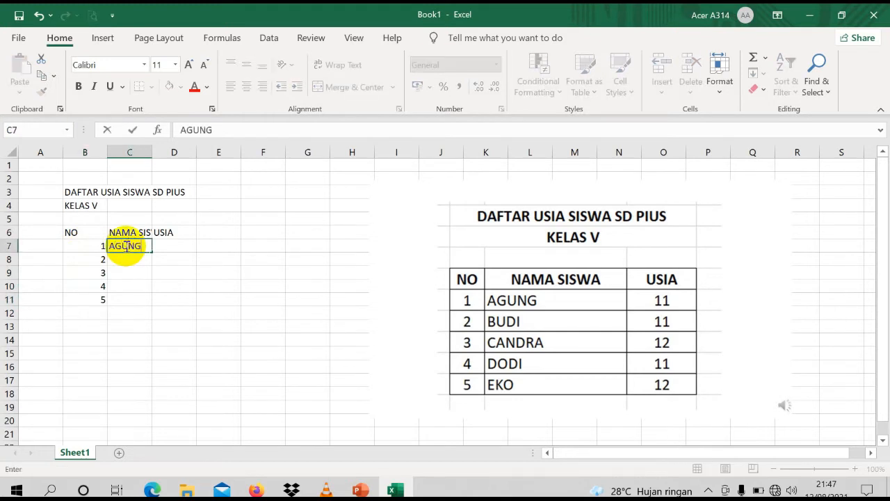
key("Return")
type("BUDI")
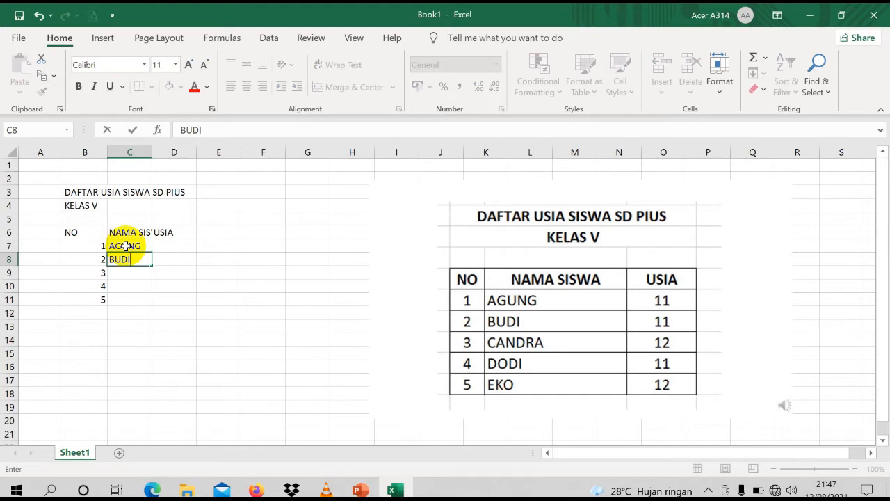
key("Return")
type("CANDRA")
key("Return")
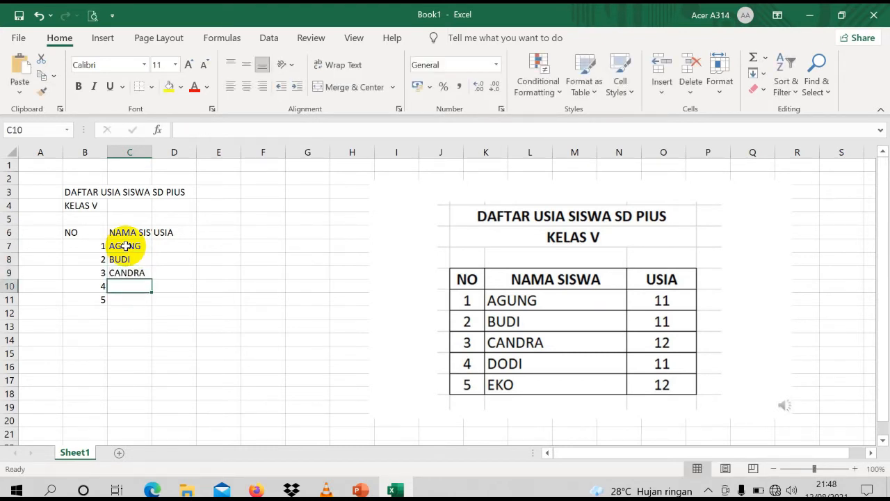
type("DODI")
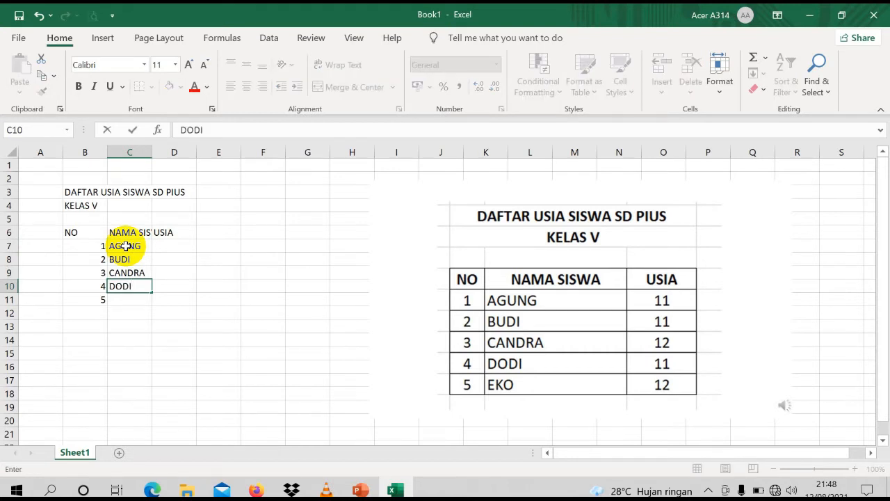
key("Return")
type("EKO")
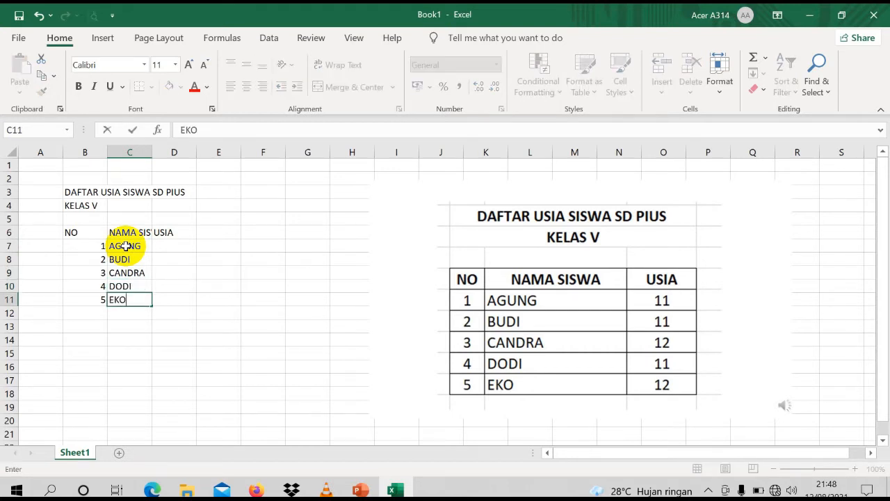
Enter the ages 11, 11, 12, 11 and 12 under the USIA heading in cells D7 to D11.
key("Tab")
key("Up")
key("Up")
key("Up")
key("Up")
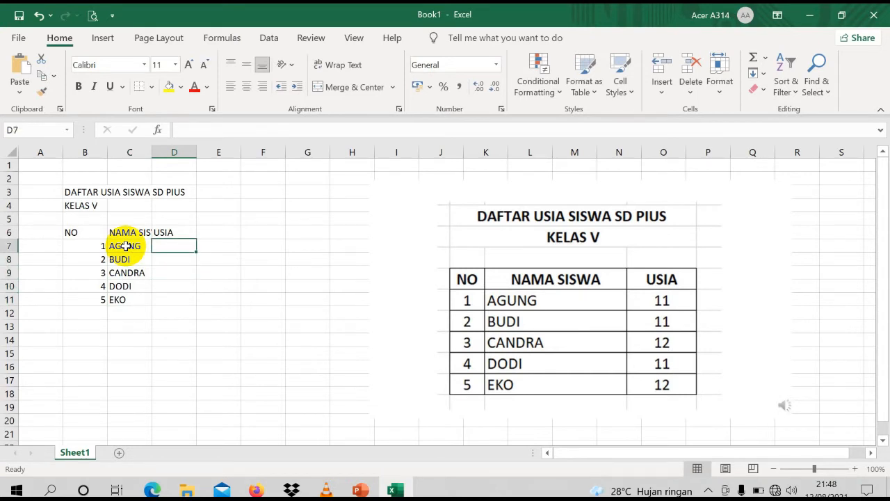
type("11")
key("Return")
type("1")
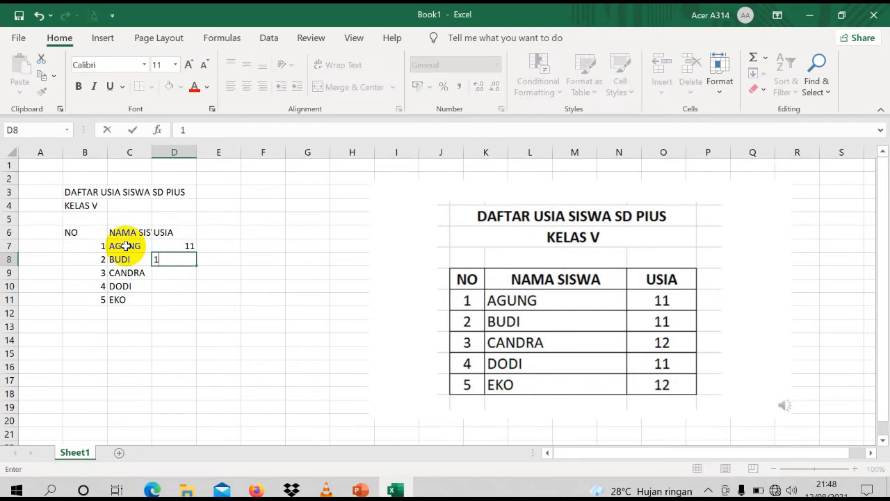
key("Return")
type("12")
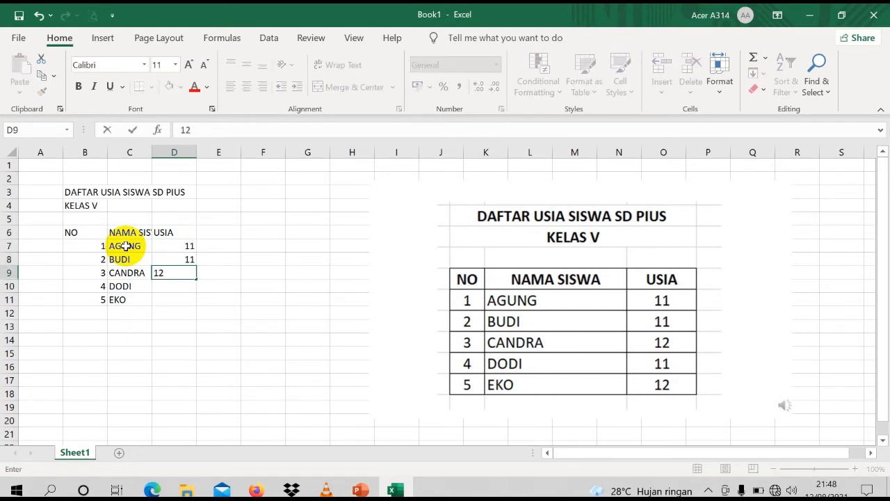
key("Return")
type("11")
key("Return")
type("12")
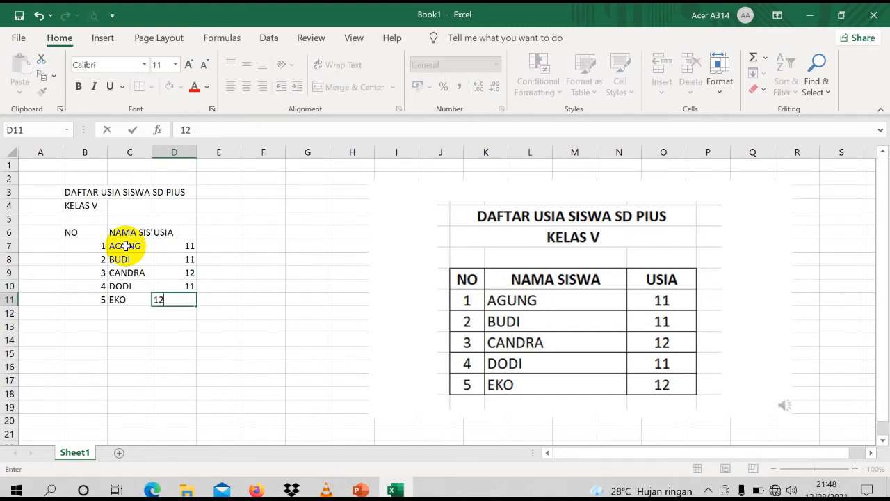
key("Return")
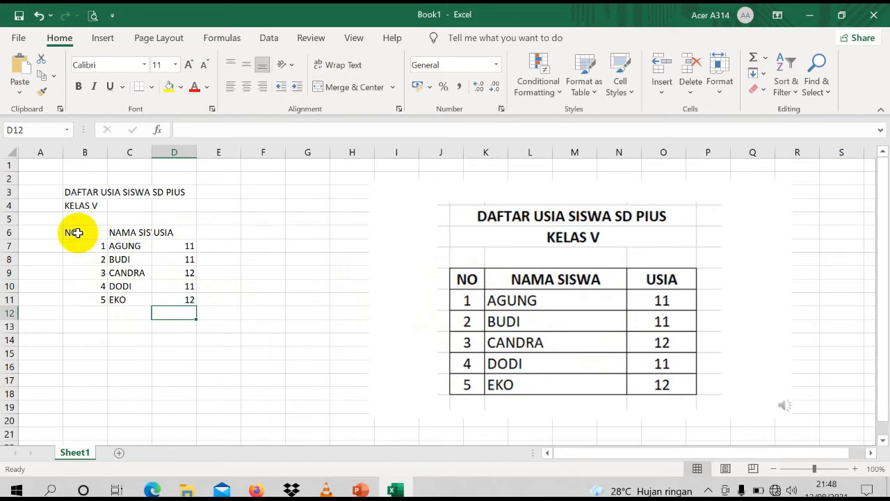
Try applying All Borders to the table range B6:D11, and undo it.
left_click_drag(71, 232, 189, 301)
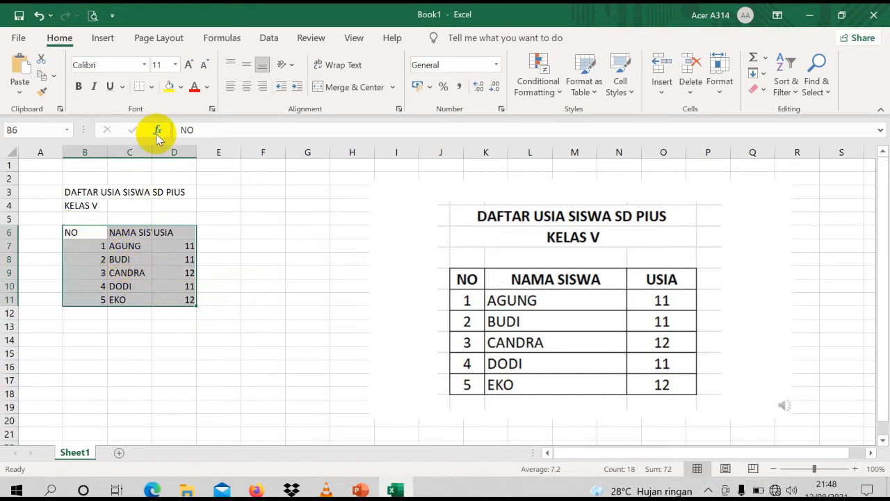
left_click(153, 88)
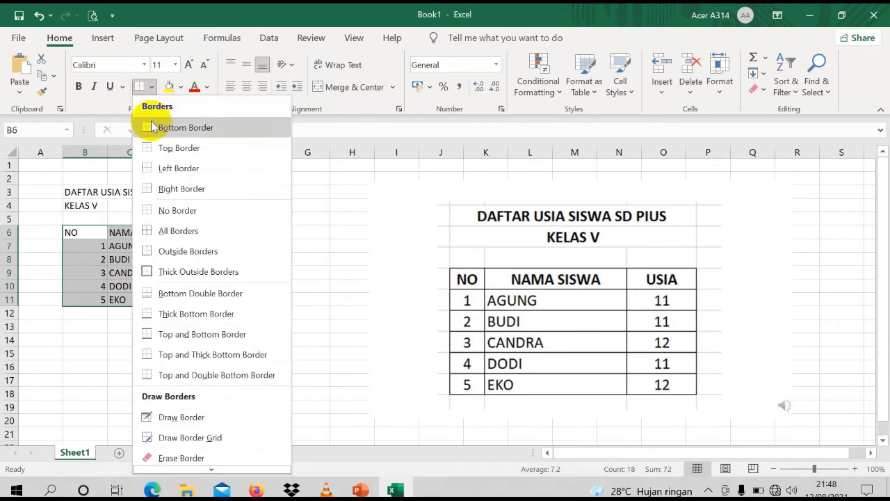
left_click(209, 234)
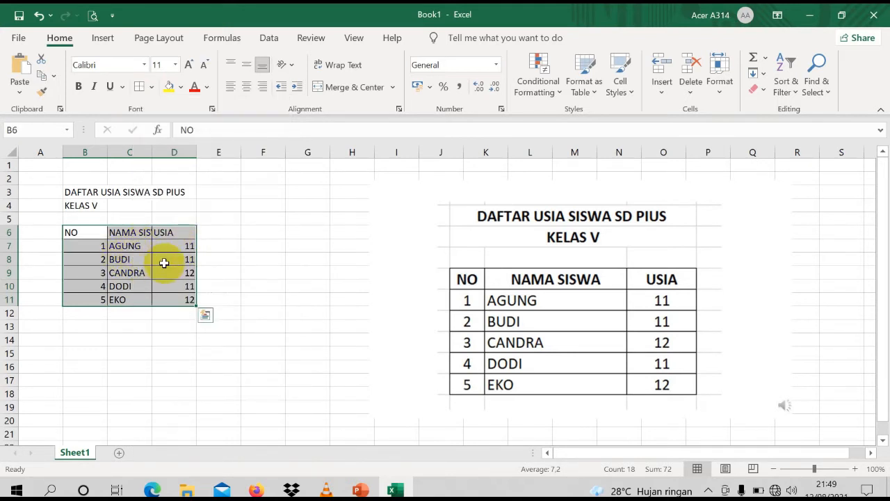
left_click(38, 15)
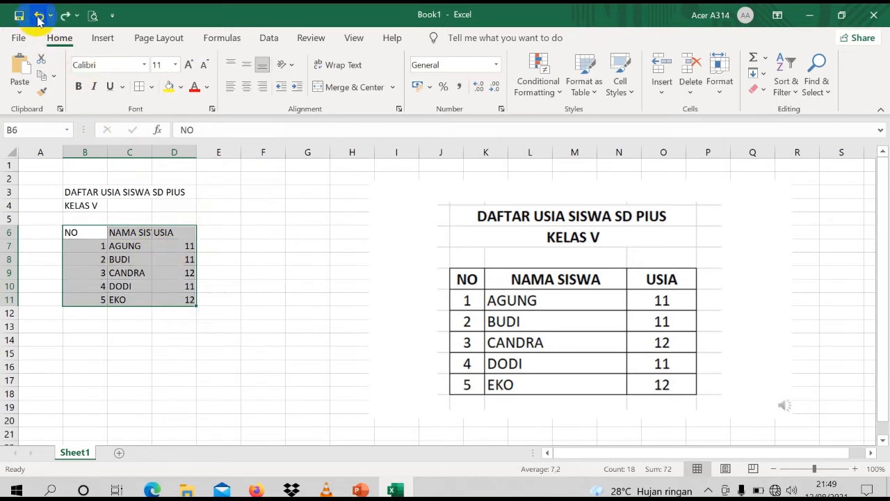
left_click(223, 302)
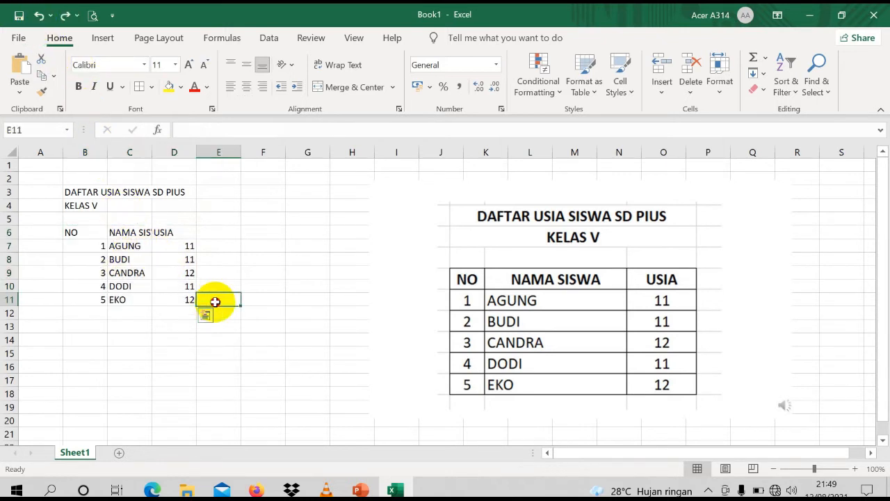
Add outline and inside borders to the table range B6:D11 through the Format Cells settings.
left_click_drag(74, 232, 179, 290)
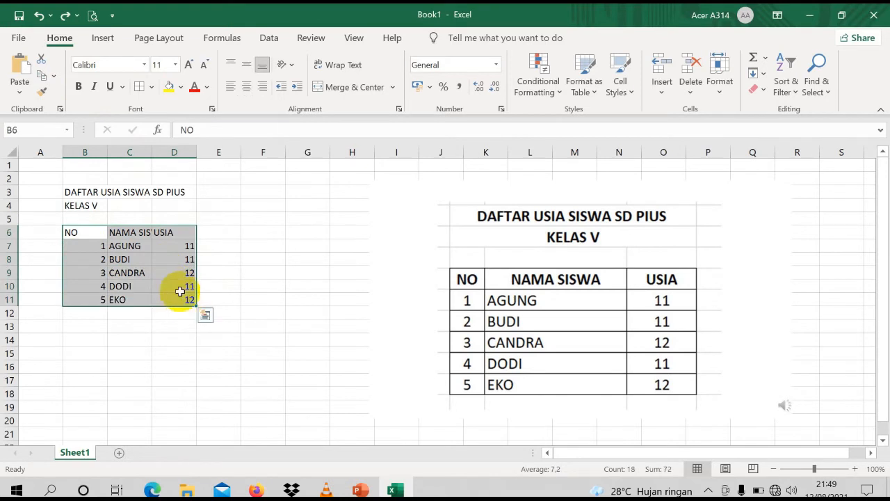
right_click(158, 256)
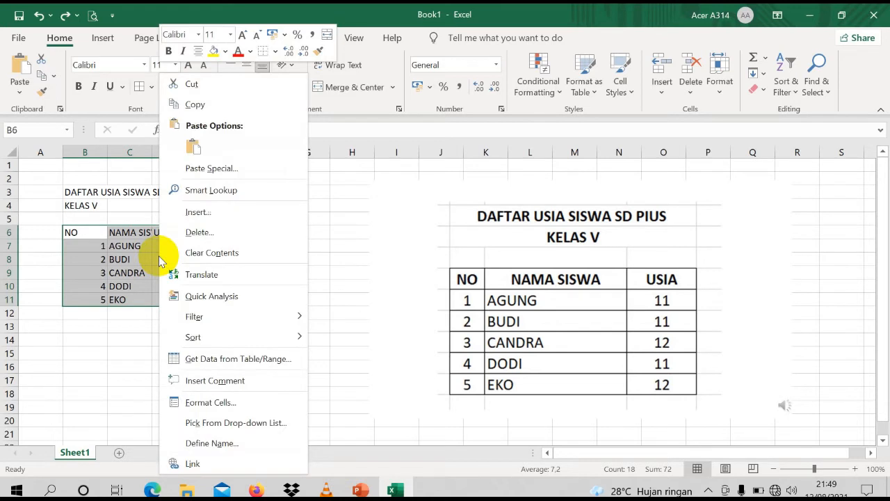
left_click(229, 404)
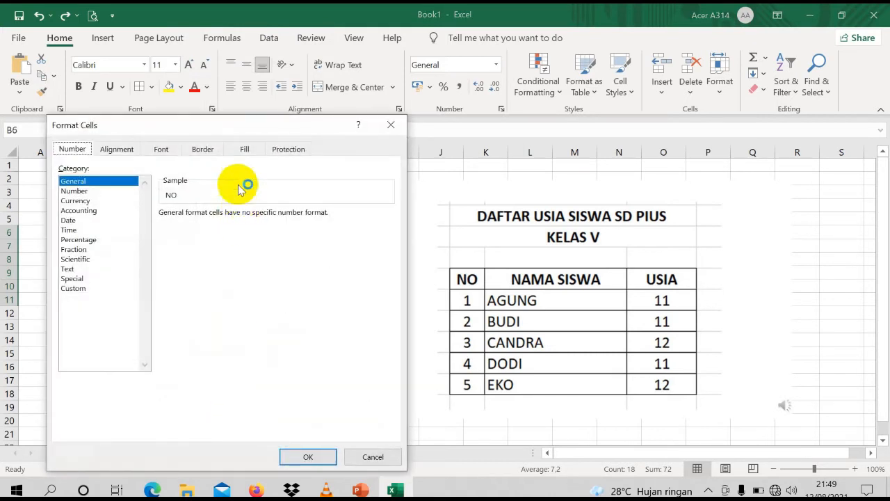
left_click(204, 150)
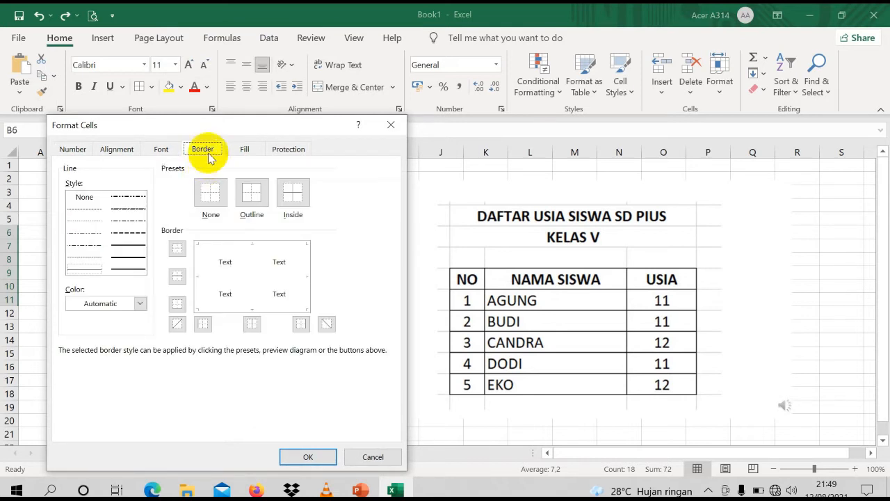
left_click(253, 199)
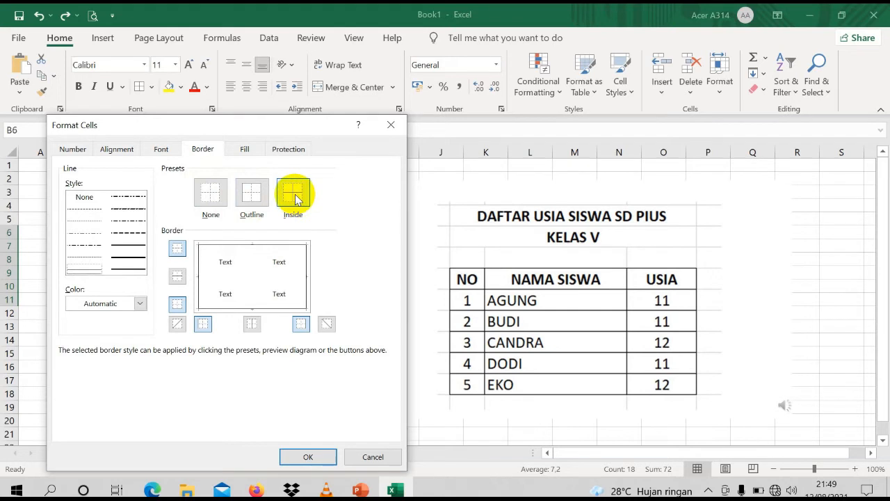
left_click(308, 457)
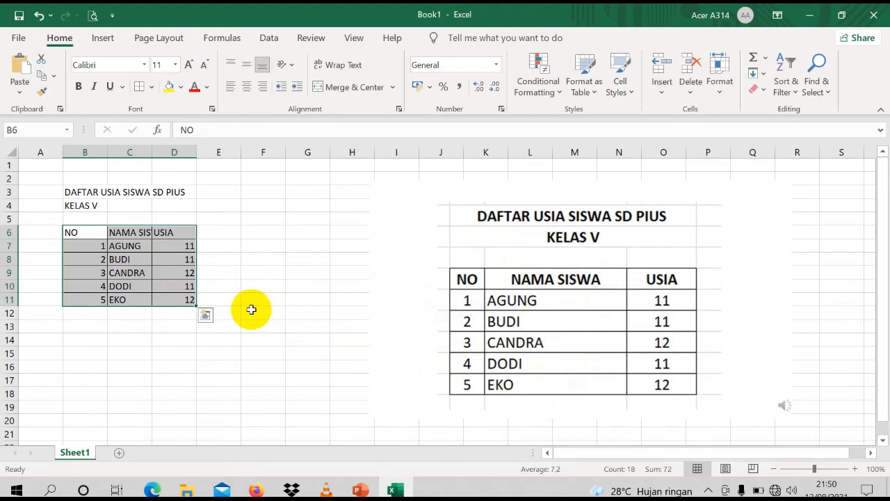
left_click(174, 364)
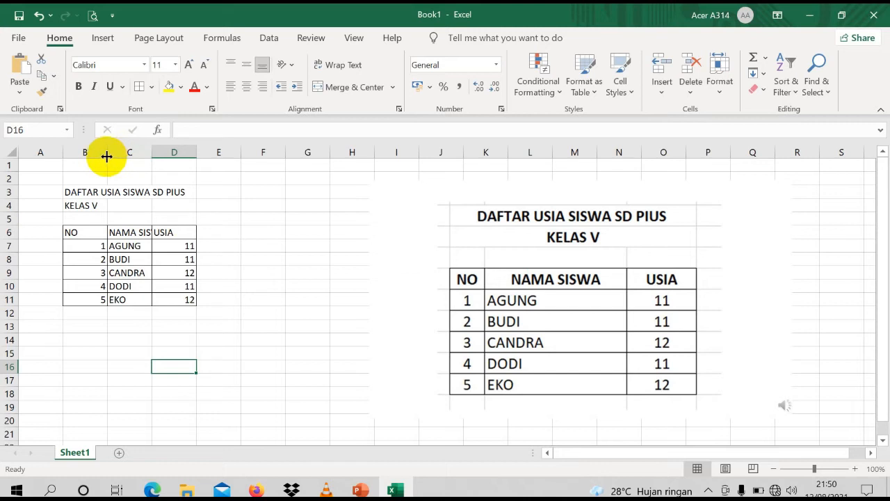
Narrow column B to suit the row numbers and widen column C to fit the NAMA SISWA heading.
left_click_drag(107, 156, 86, 162)
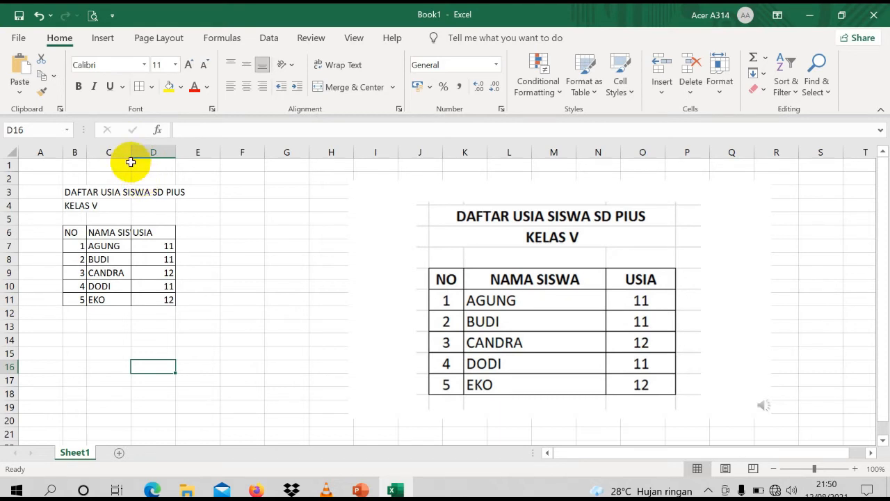
left_click_drag(130, 154, 148, 154)
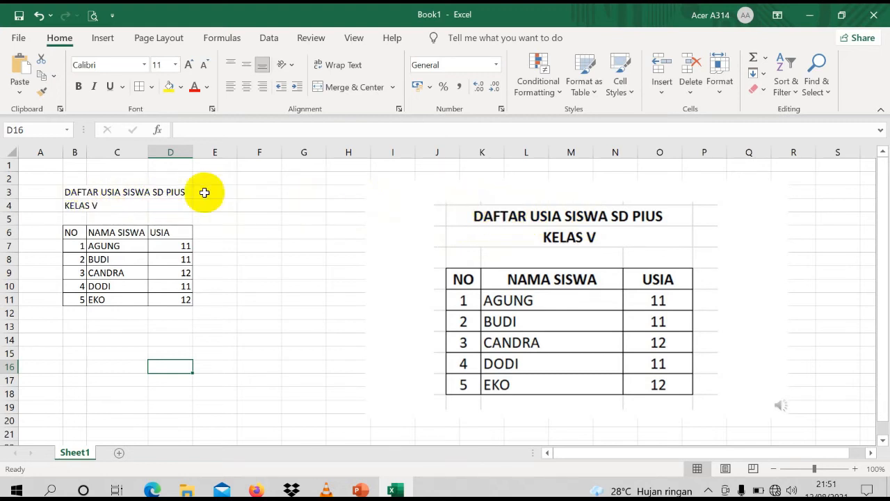
Merge and center each title line across columns B to D, in row 3 and in row 4 separately.
left_click_drag(73, 191, 168, 190)
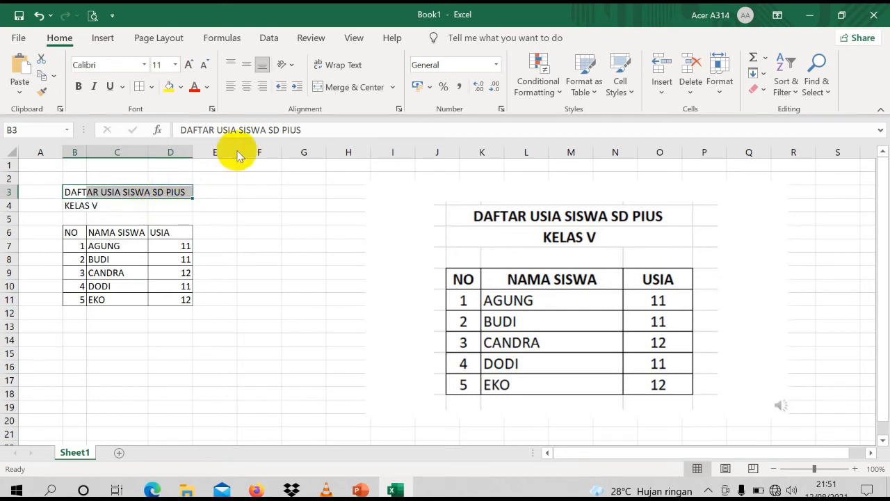
left_click(362, 92)
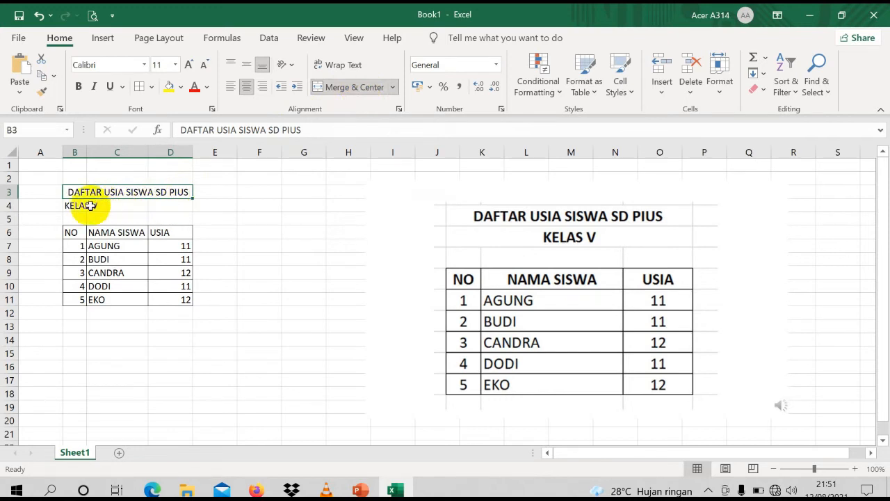
left_click_drag(70, 206, 180, 206)
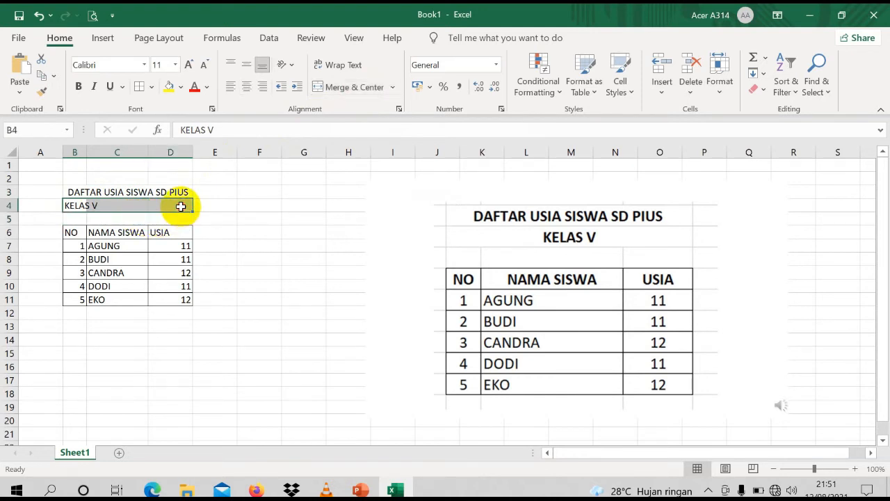
left_click(348, 90)
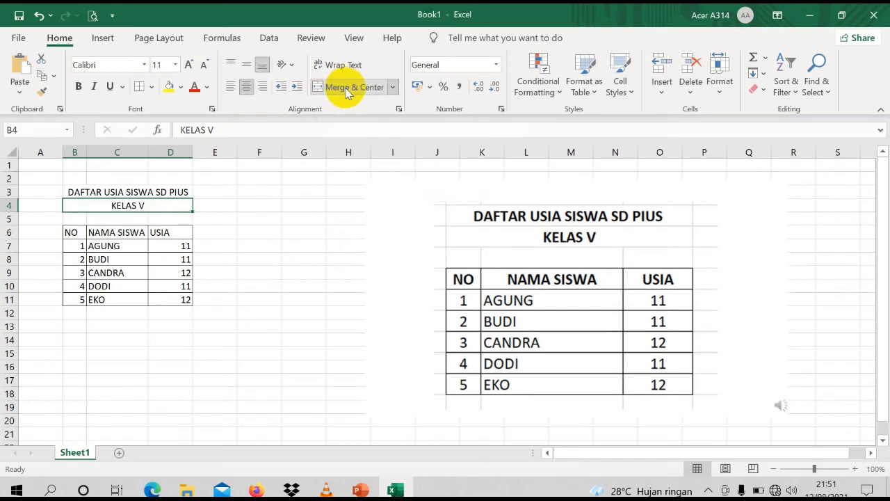
left_click(292, 243)
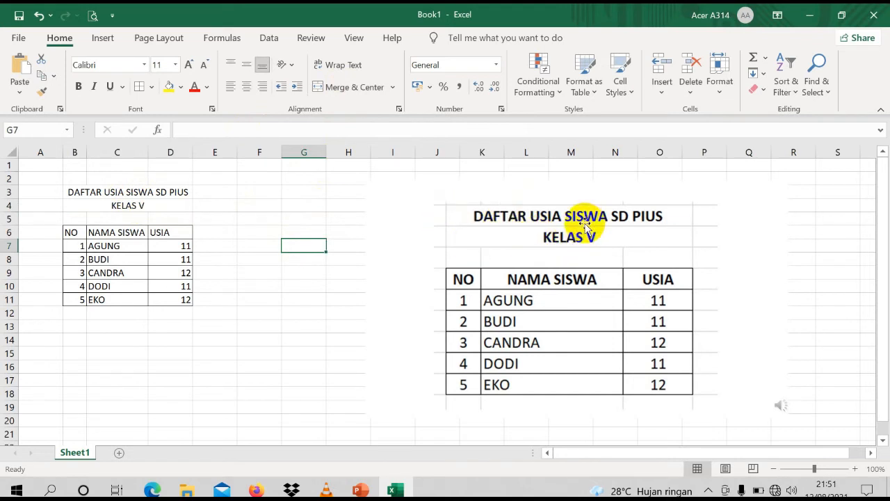
Make both merged title lines in rows 3 and 4 bold, and widen column C slightly.
left_click(149, 190)
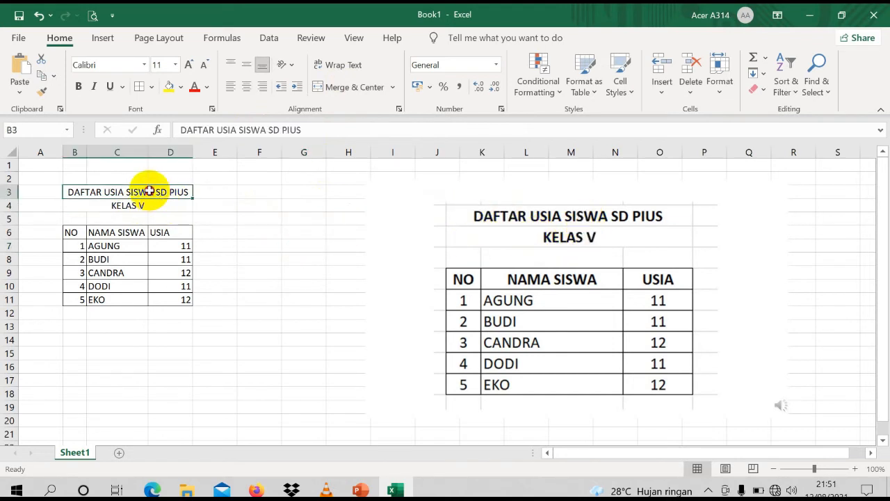
left_click_drag(149, 191, 149, 205)
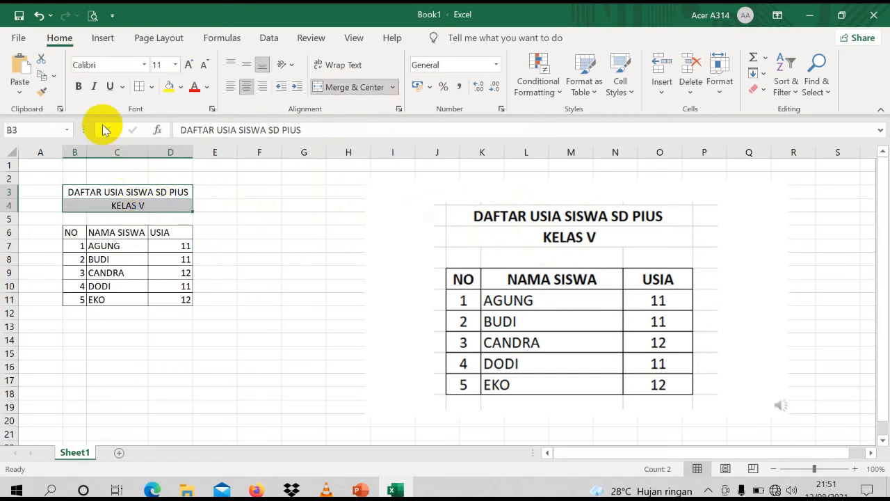
left_click(80, 89)
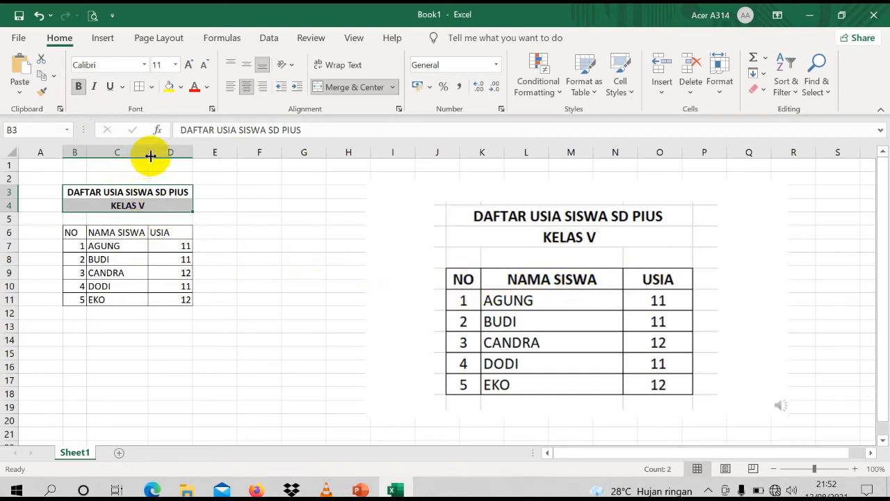
left_click_drag(148, 152, 156, 152)
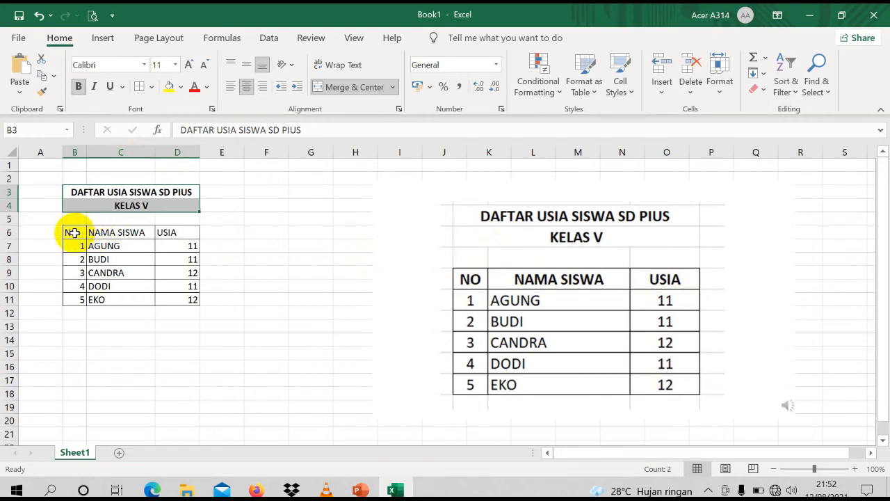
Center the column headings in cells B6 to D6 and make them bold.
left_click_drag(73, 233, 175, 233)
key("ctrl+c")
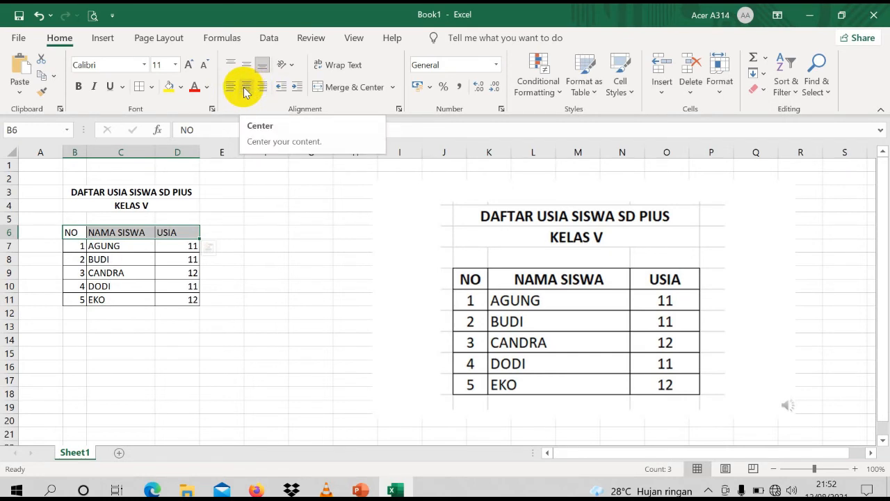
left_click(247, 88)
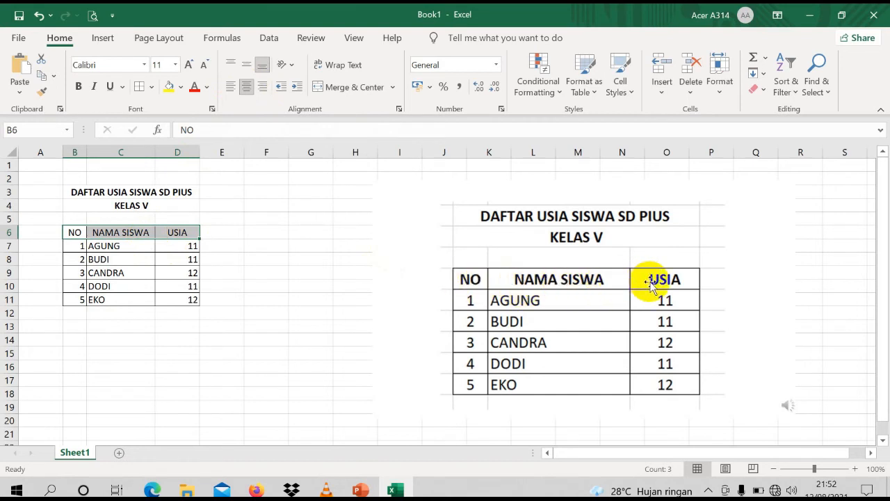
key("ctrl+v")
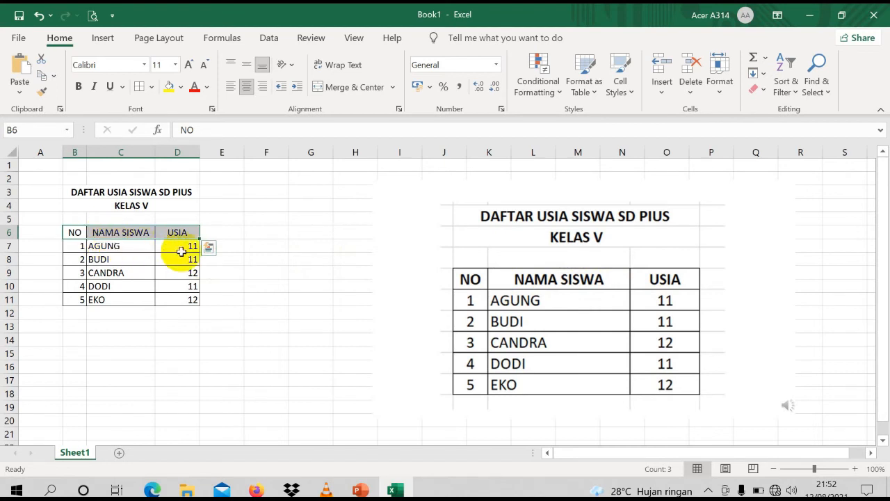
left_click(261, 243)
left_click(71, 233)
left_click_drag(72, 234, 174, 233)
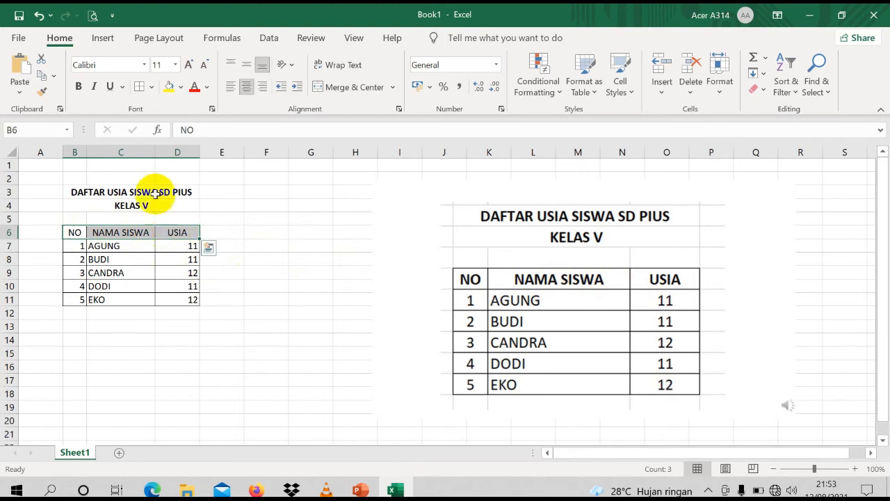
left_click(78, 88)
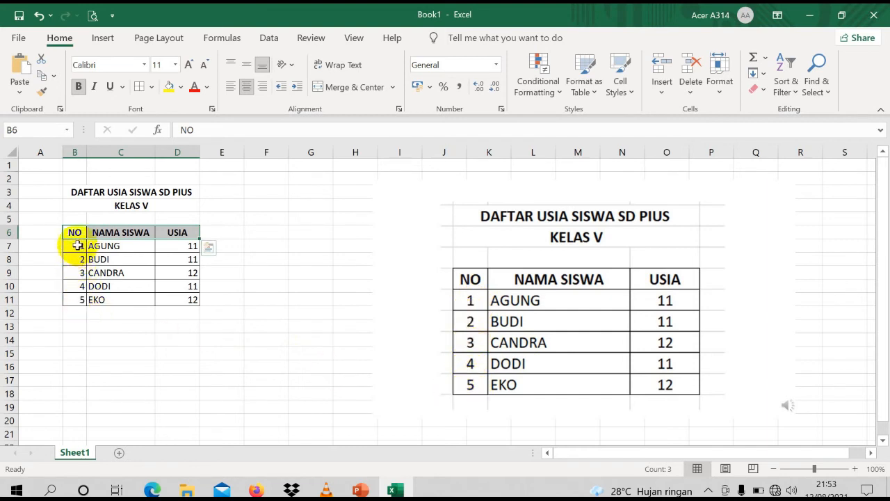
Center the row numbers in cells B7 to B11 and the ages in cells D7 to D11.
left_click_drag(77, 245, 81, 301)
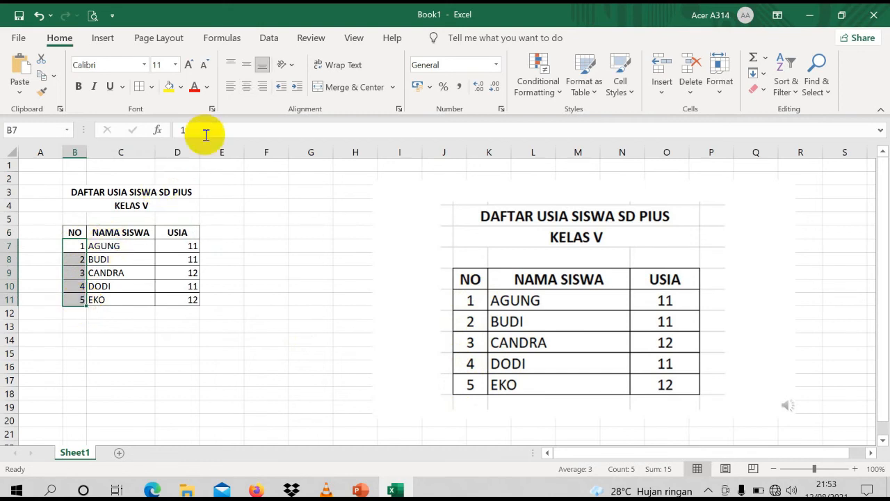
left_click(247, 89)
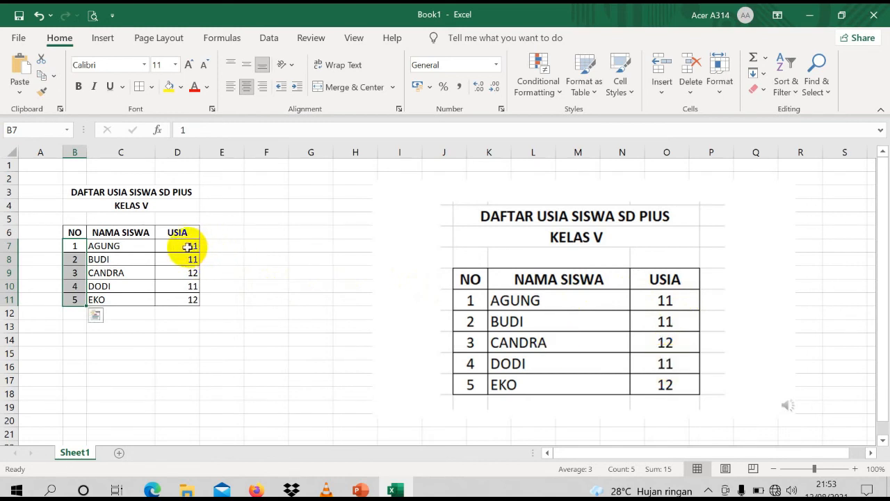
left_click(187, 247)
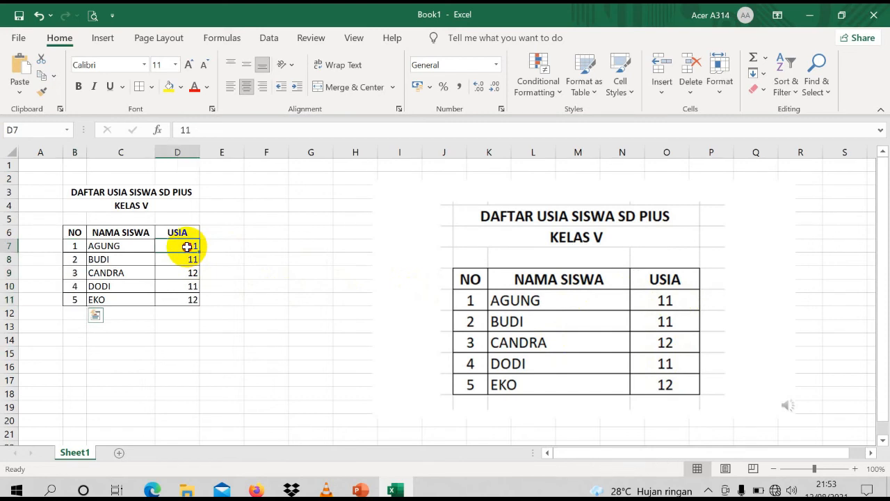
left_click_drag(186, 252, 188, 297)
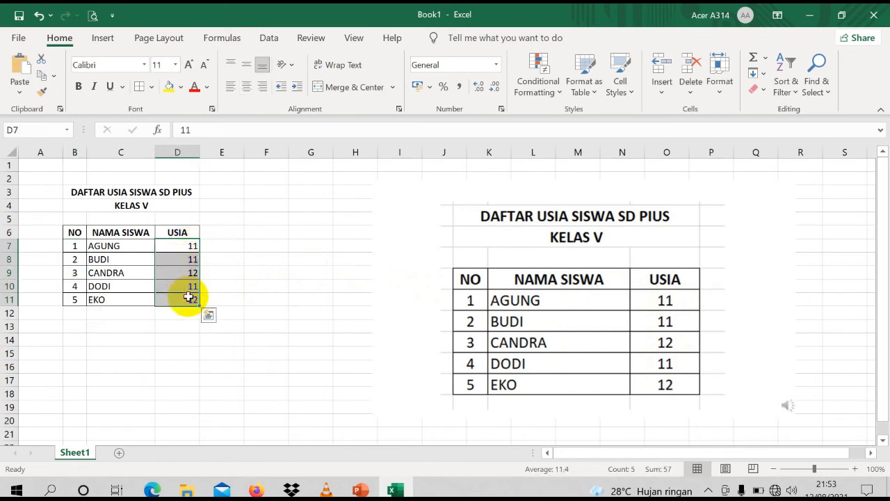
left_click(248, 87)
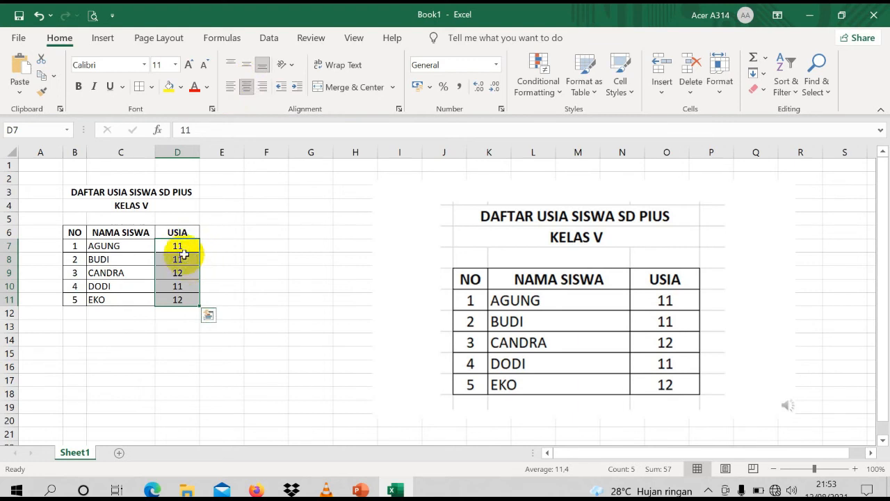
left_click(261, 285)
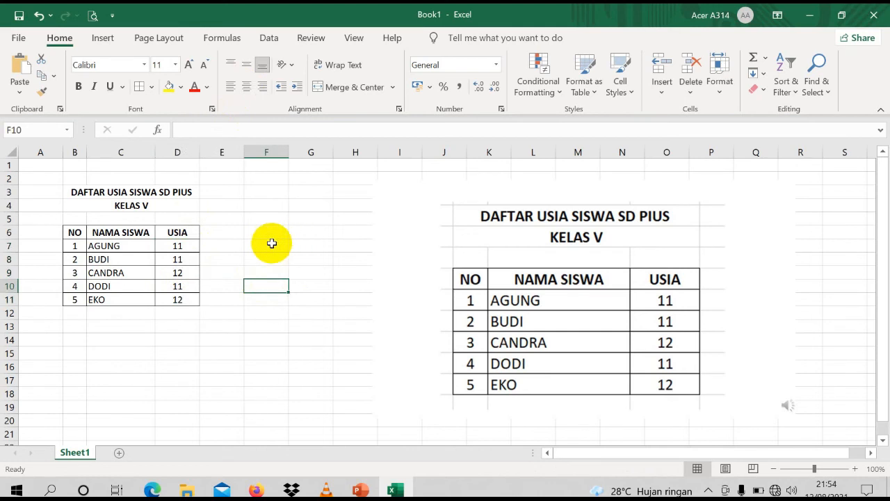